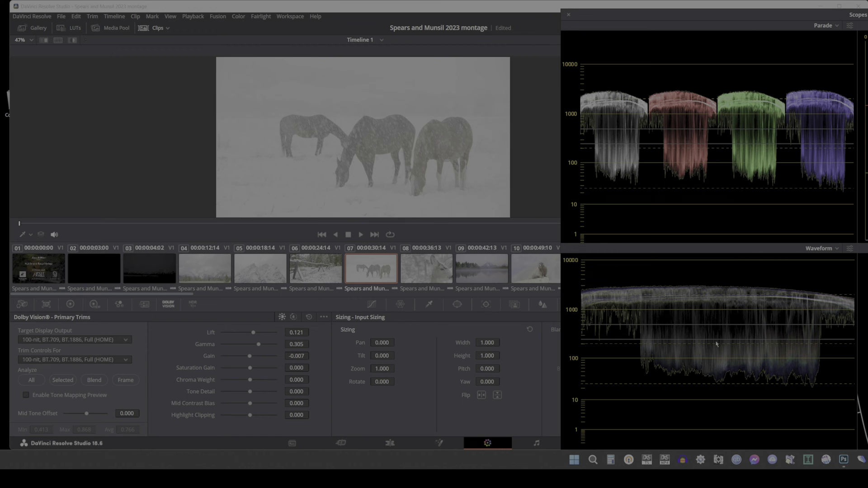
left_click(32, 380)
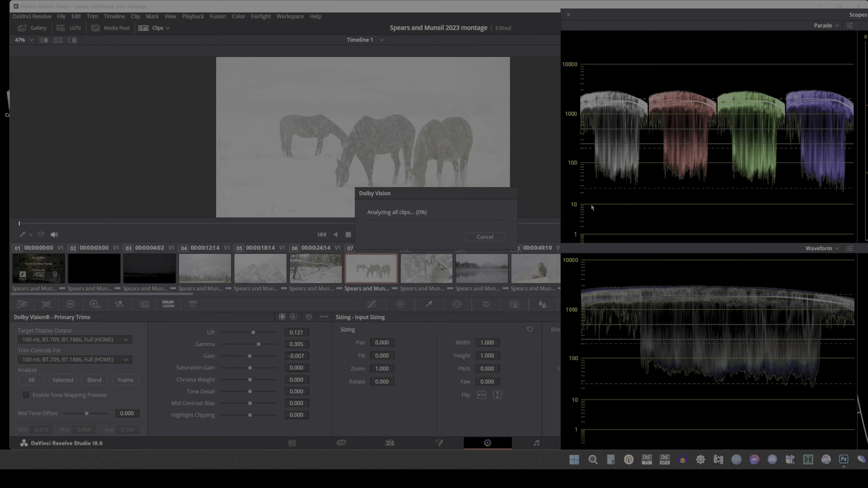
left_click_drag(460, 198, 367, 125)
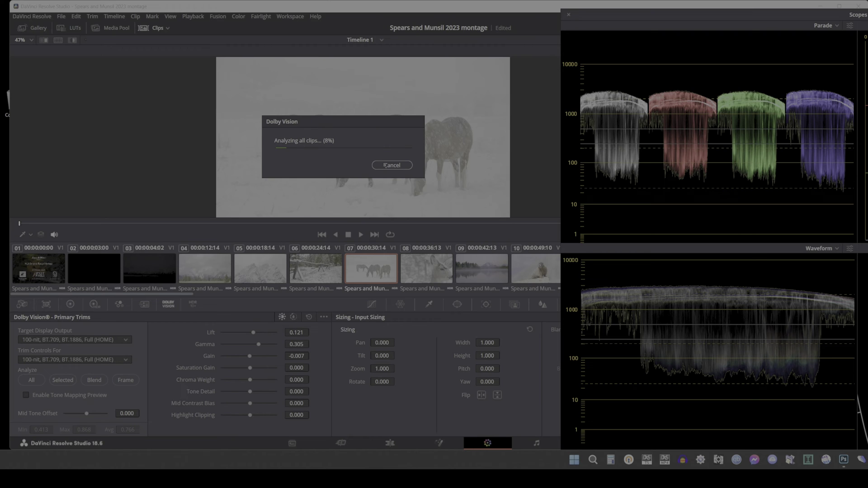
left_click(384, 165)
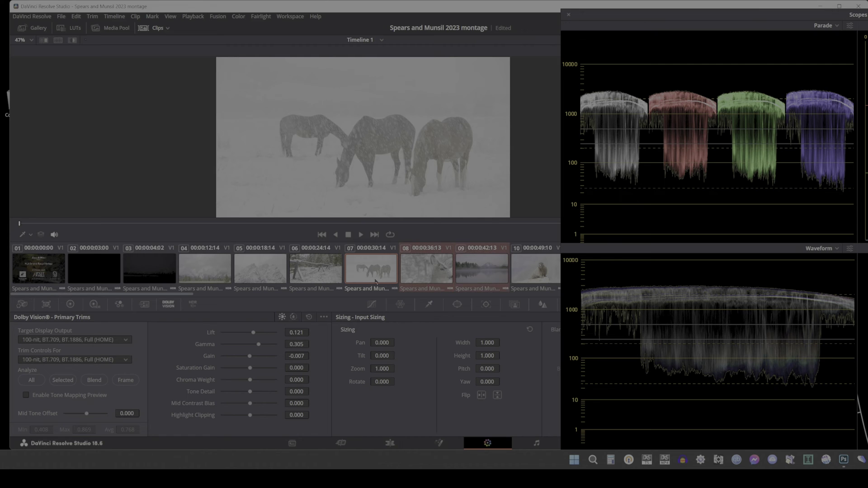
Run a blended Dolby Vision analysis on the selected clips 07 to 09 and save the project
left_click(98, 382)
key("ctrl+s")
Copy the Dolby Vision analysis metadata from horse clip 07 and paste it onto deer clip 08
left_click(379, 273)
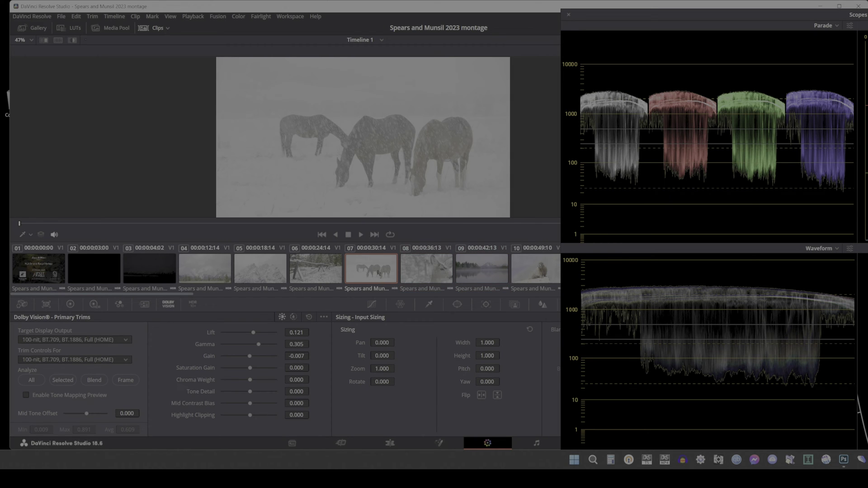
left_click(323, 317)
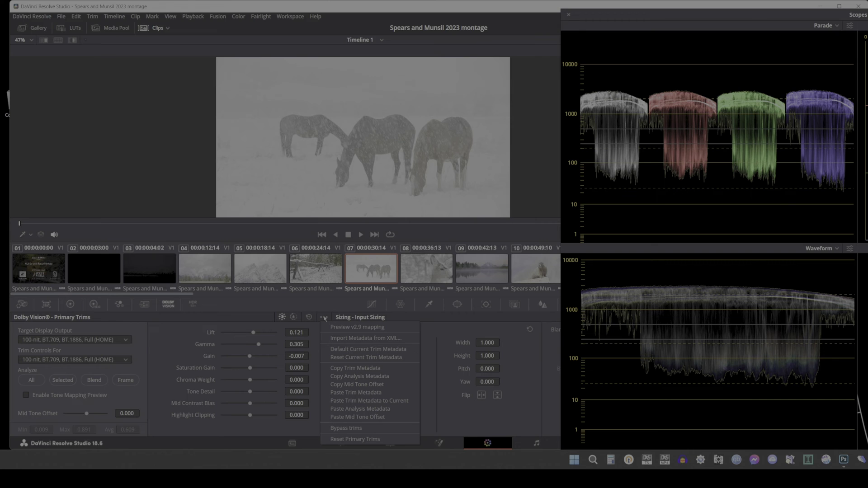
left_click(354, 376)
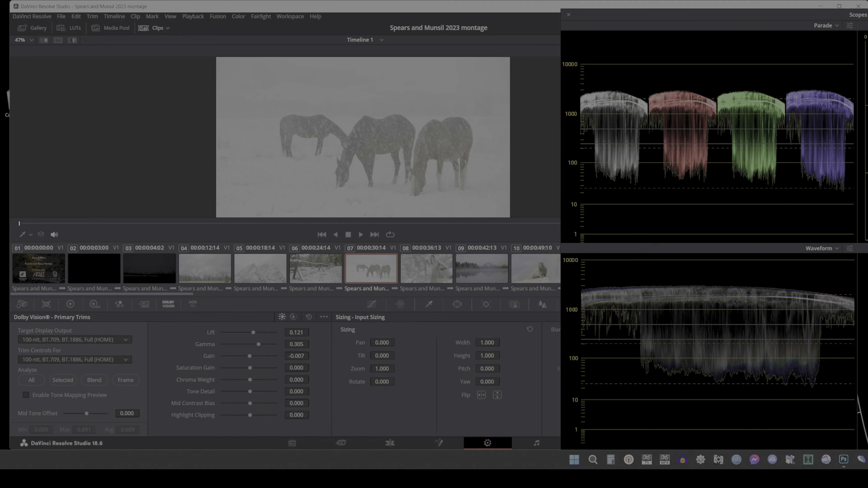
left_click(440, 274)
left_click(324, 317)
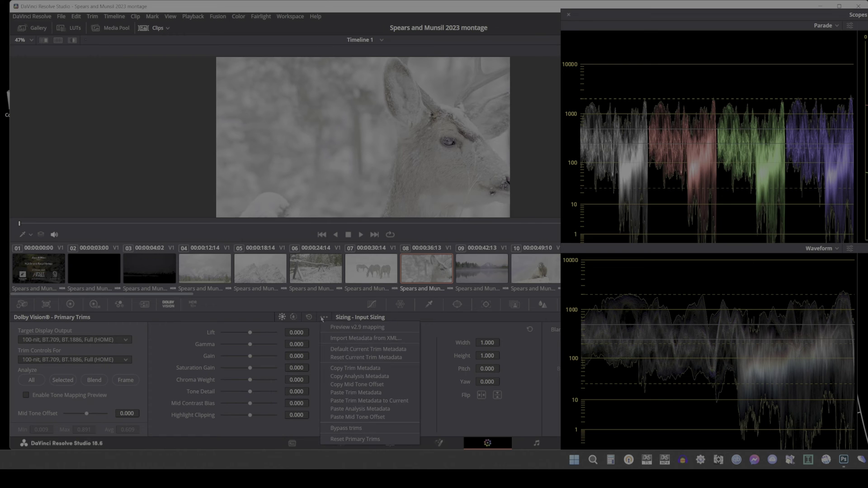
left_click(371, 410)
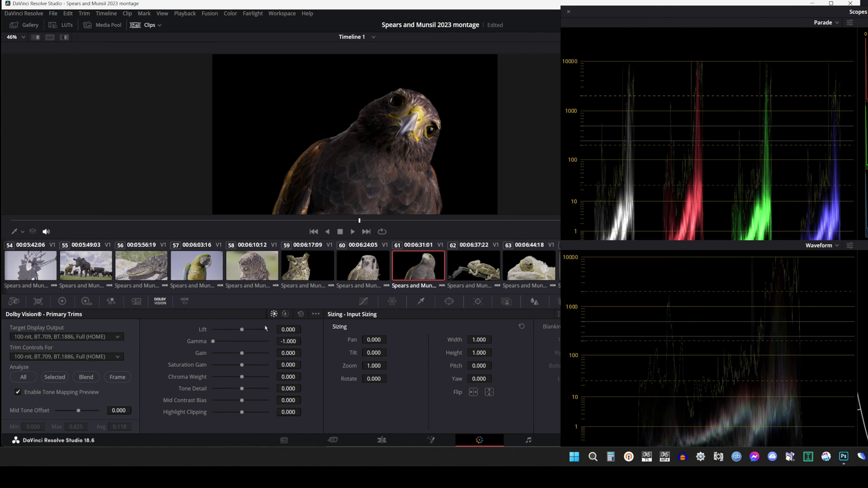
Reset the primary trims of hawk clip 61, try Gain at -1.000, and reset the trims again
left_click(301, 314)
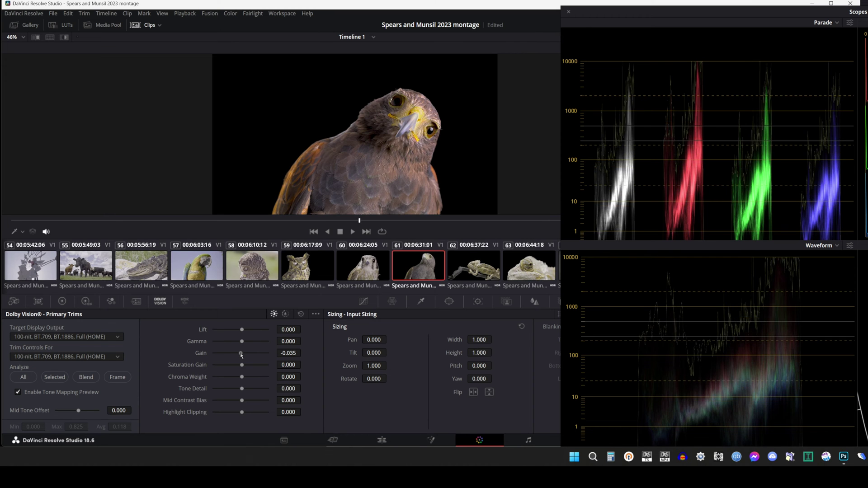
left_click_drag(242, 354, 209, 355)
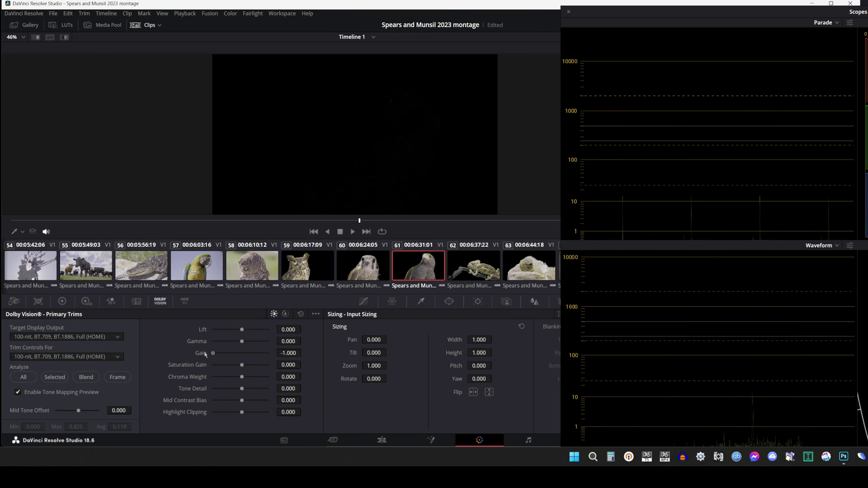
left_click(301, 314)
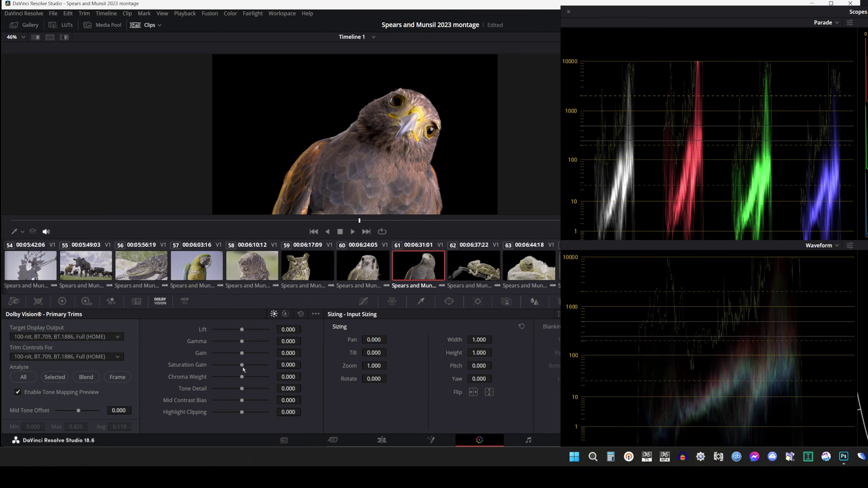
Try Saturation Gain and Chroma Weight at -1.000 one at a time on clip 61, resetting the primary trims after each
left_click_drag(242, 367, 204, 372)
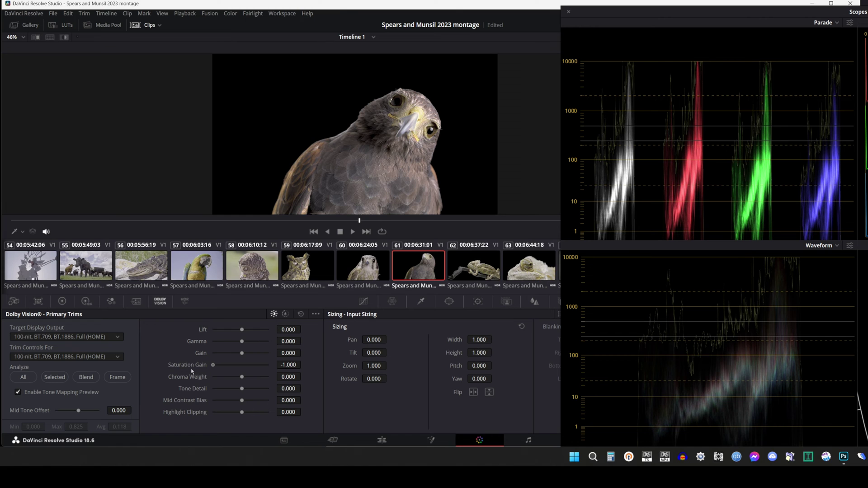
left_click(301, 314)
left_click_drag(242, 377, 210, 378)
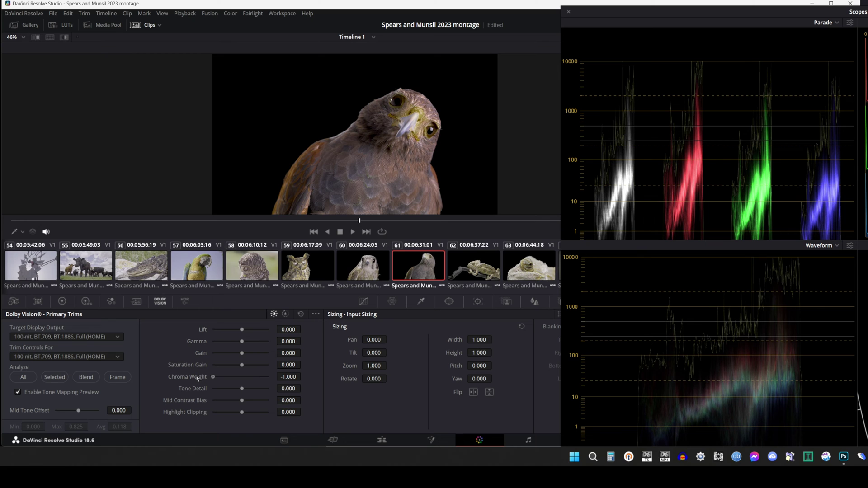
left_click(301, 315)
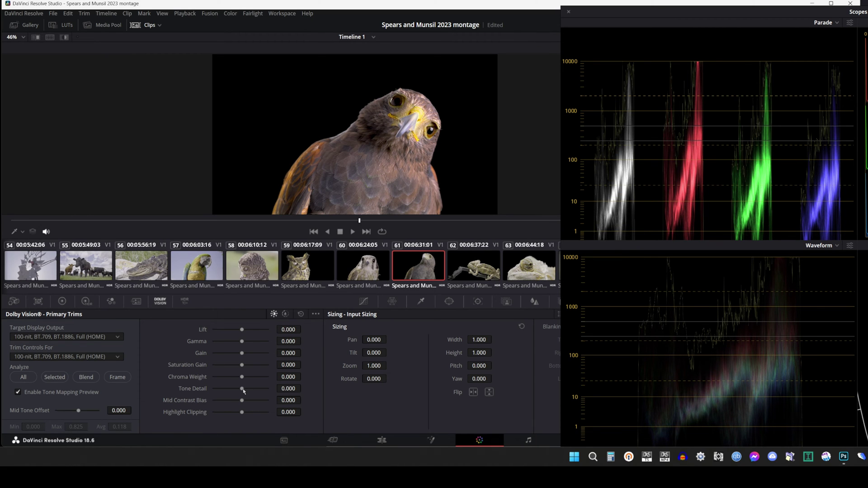
Show the rocky coast clip 27 at actual size and run the selected-clip Dolby Vision analysis on it
scroll(201, 268, "up", 10)
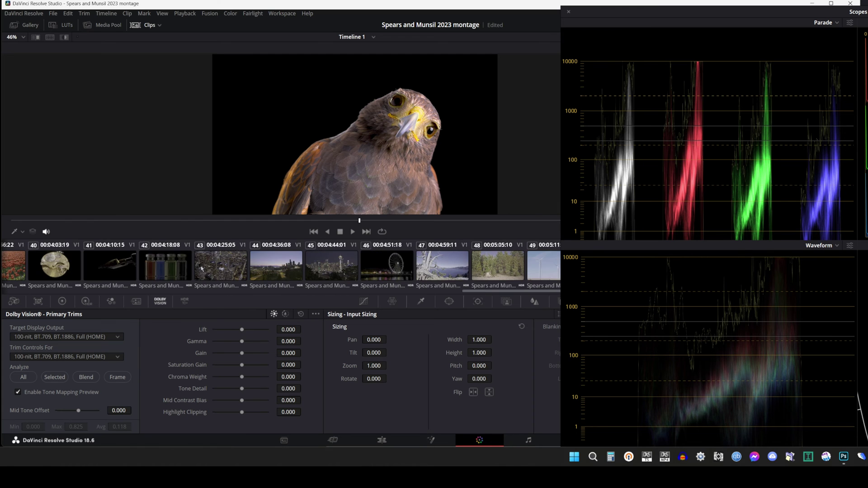
scroll(201, 269, "up", 9)
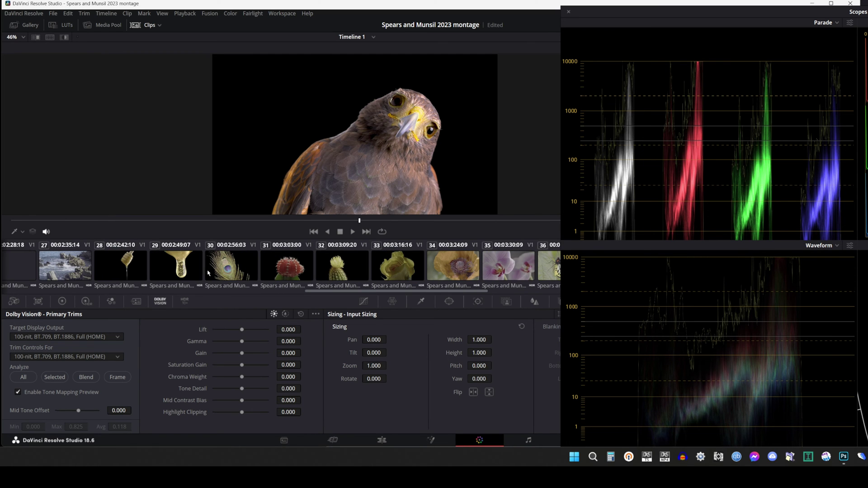
left_click(65, 266)
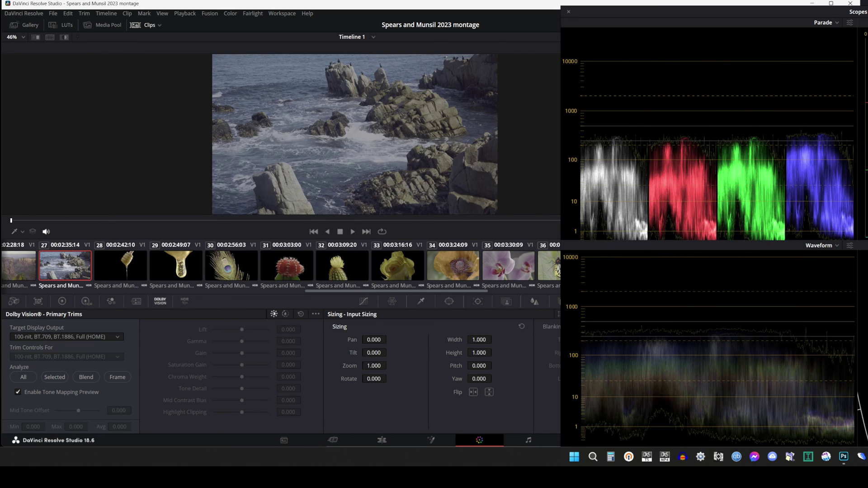
right_click(357, 137)
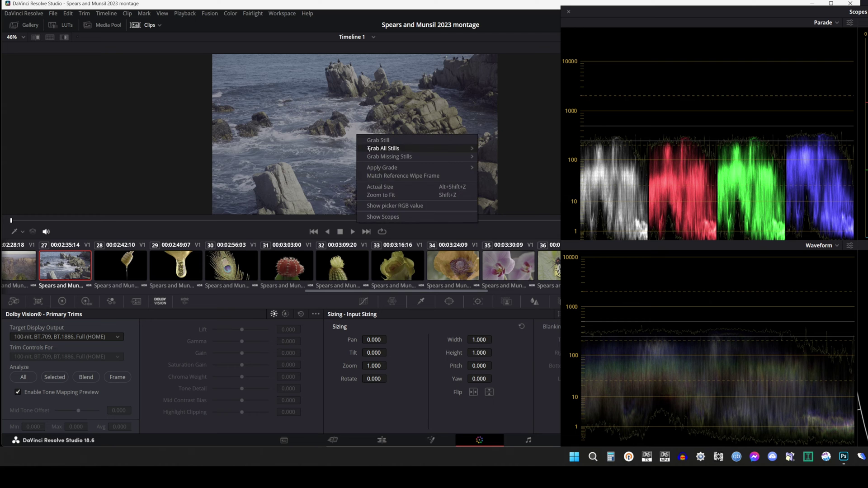
left_click(390, 186)
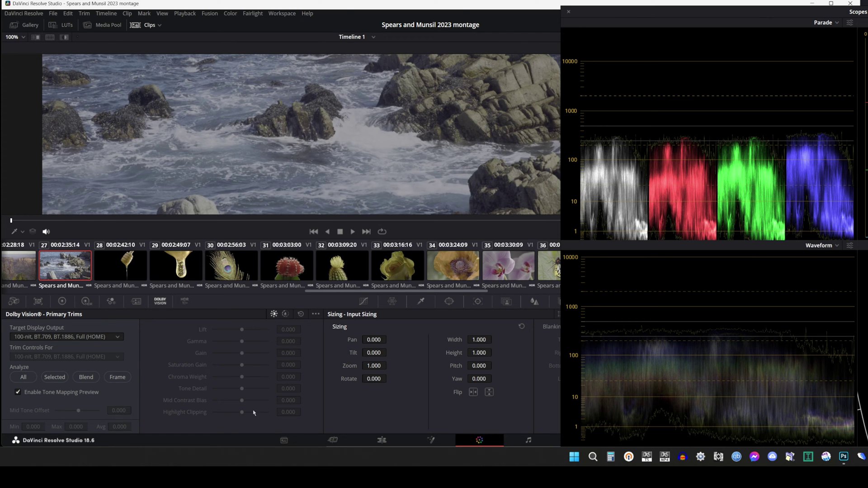
left_click(54, 377)
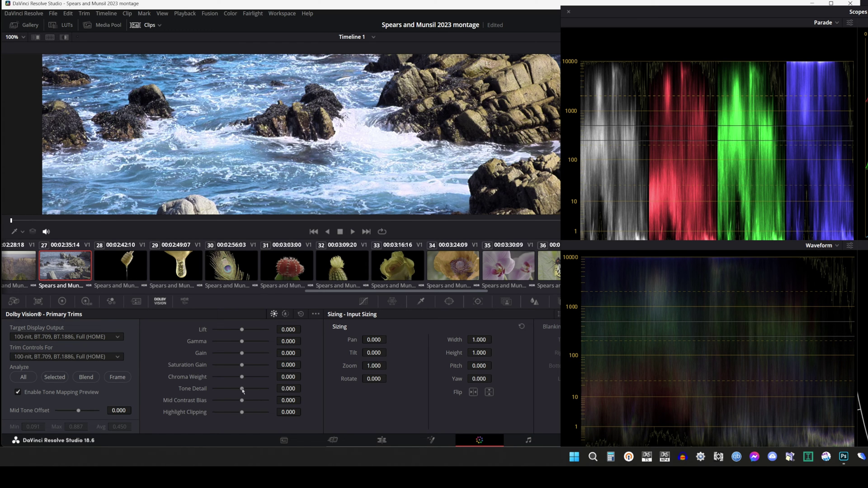
Try Tone Detail at -1.000 on the rocky coast clip and return it to 0.000
left_click_drag(242, 391, 229, 389)
left_click_drag(304, 389, 290, 399)
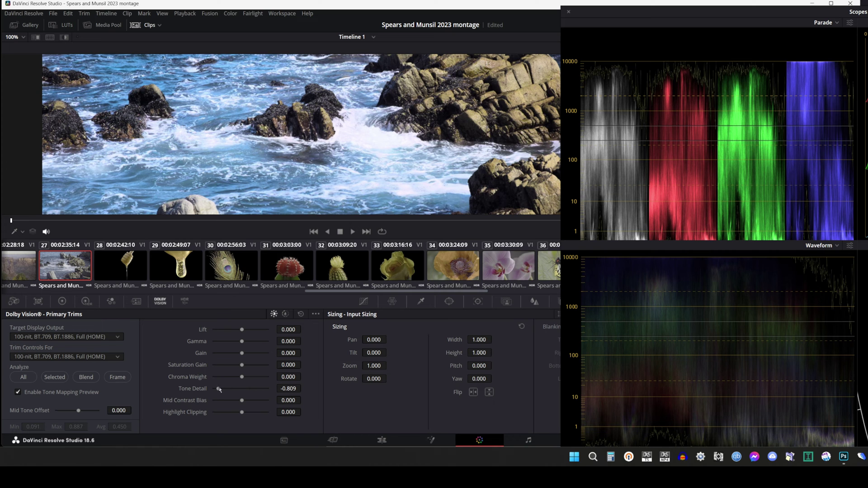
left_click_drag(219, 389, 272, 397)
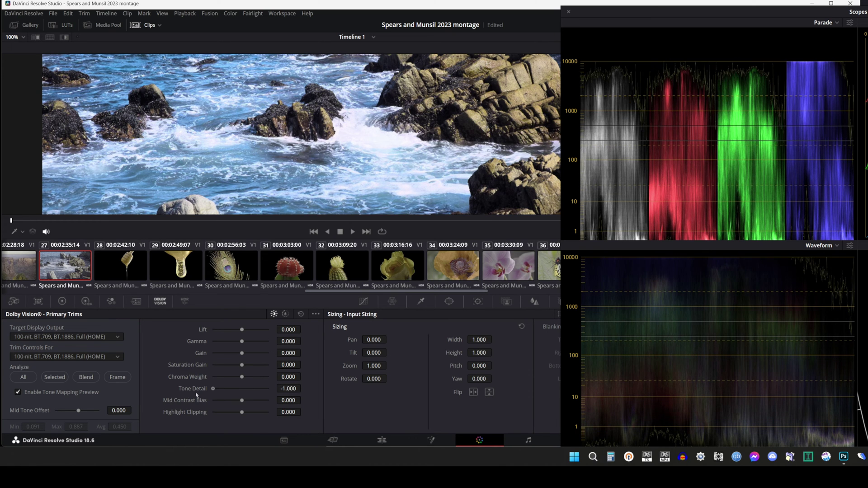
double_click(270, 389)
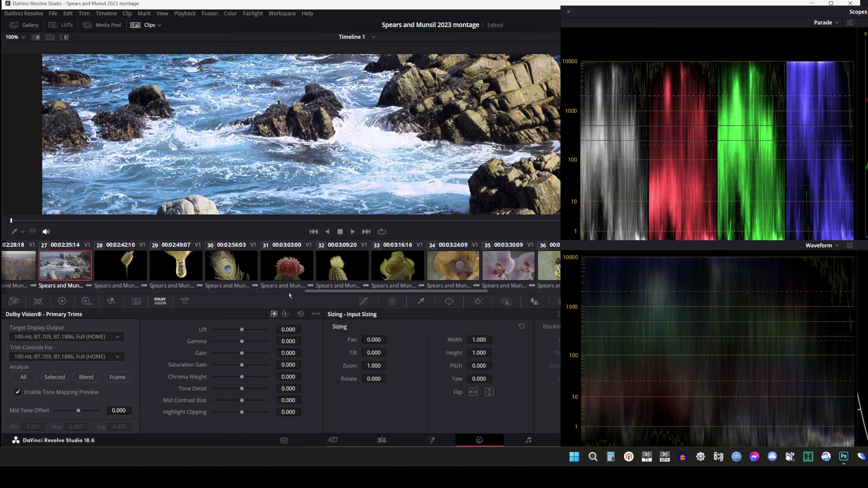
Fit the image to the viewer and run the selected-clip Dolby Vision analysis on butterfly clip 37
right_click(296, 150)
left_click(325, 210)
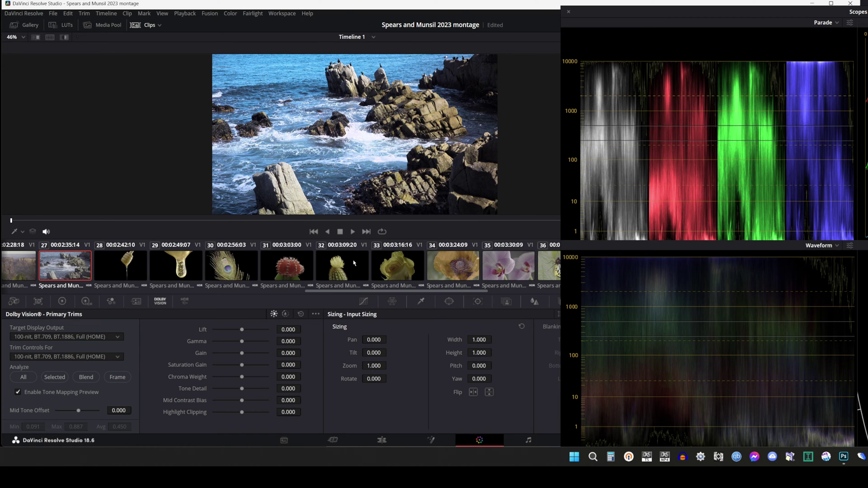
scroll(205, 273, "right", 3)
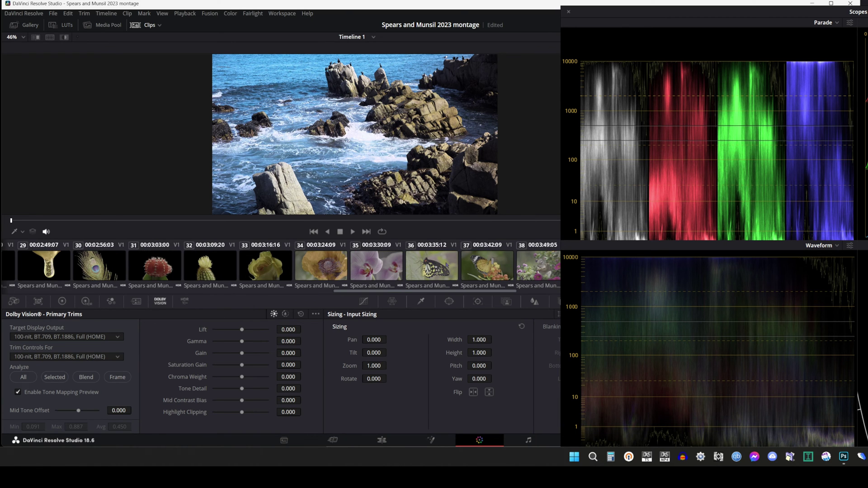
left_click(466, 271)
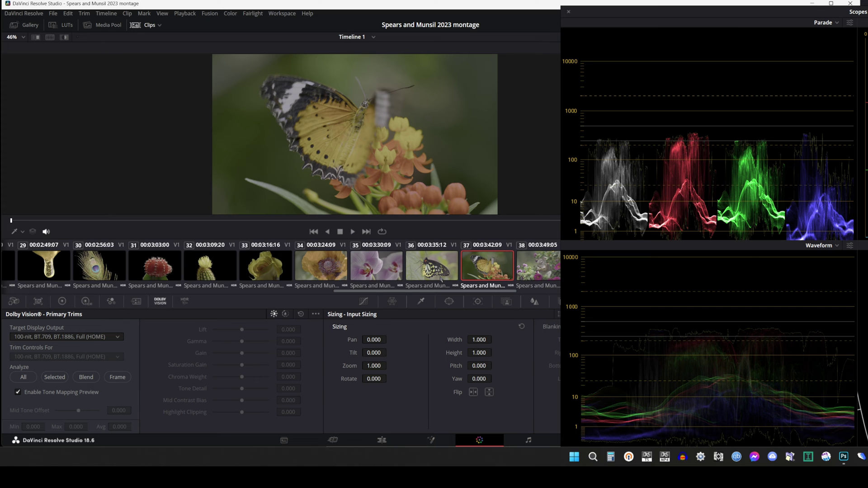
left_click(54, 378)
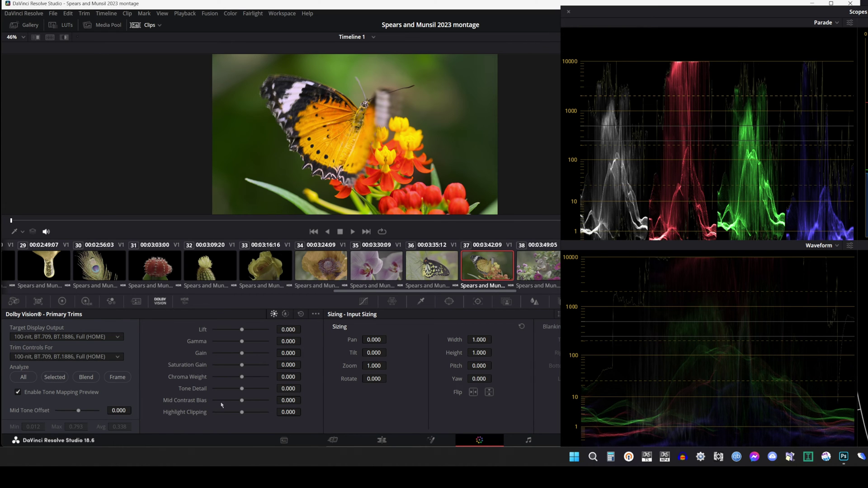
Try Mid Contrast Bias at -1.000 on the butterfly clip and undo the change
left_click_drag(244, 403, 173, 409)
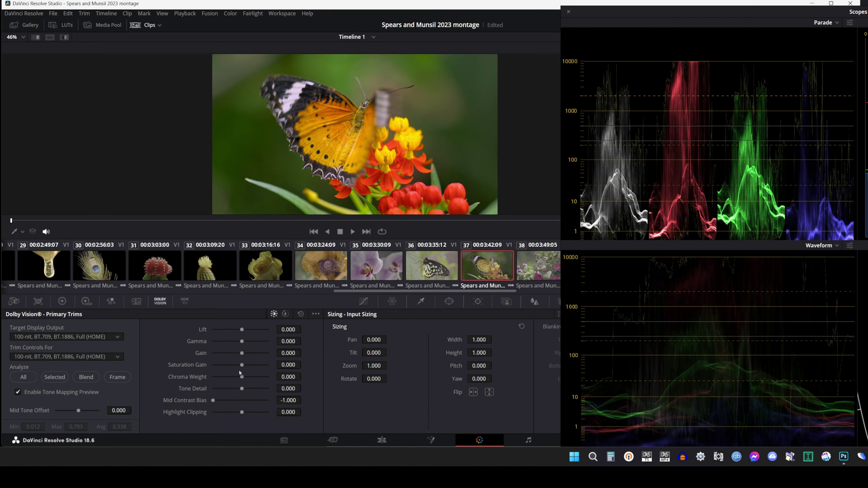
key("ctrl+z")
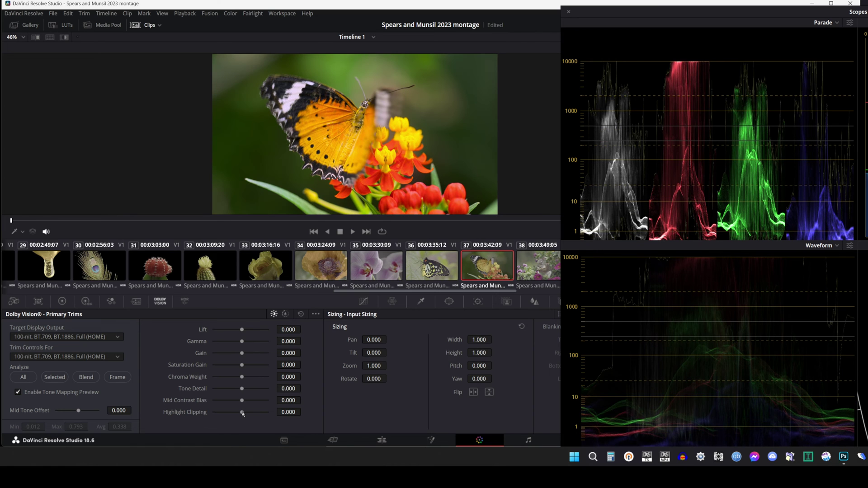
Try Highlight Clipping at 1.000 on rocky coast clip 27 and reset its primary trims
scroll(272, 271, "left", 5)
left_click(195, 267)
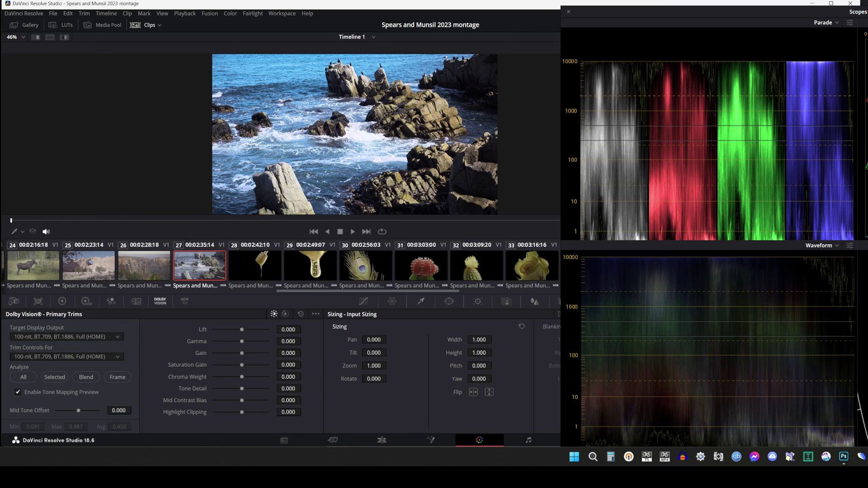
left_click_drag(243, 415, 283, 411)
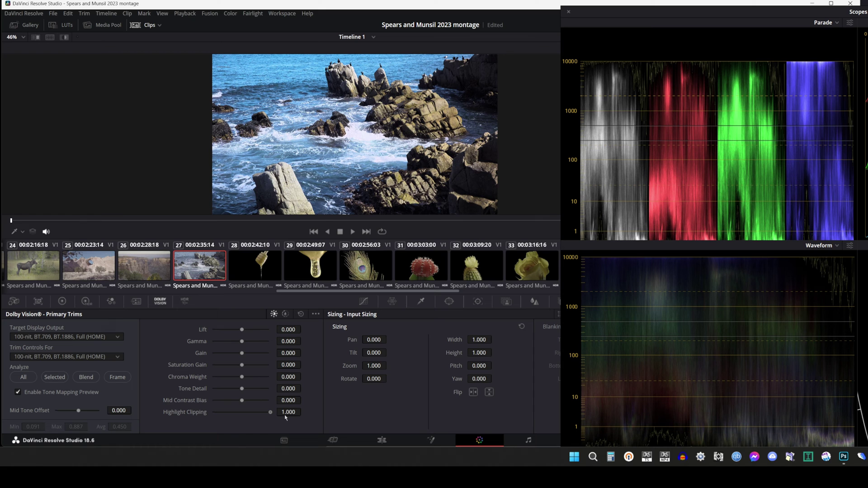
left_click(300, 315)
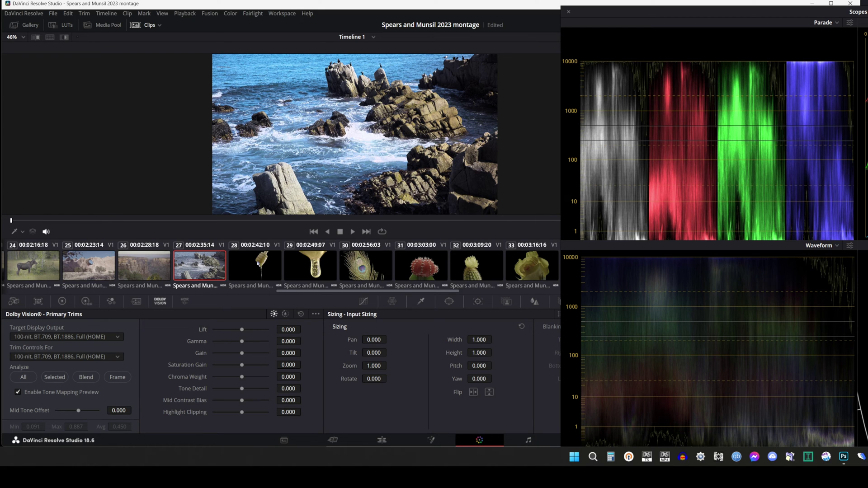
Select the snowy horses clip 07 in the clip timeline
scroll(279, 264, "up", 3)
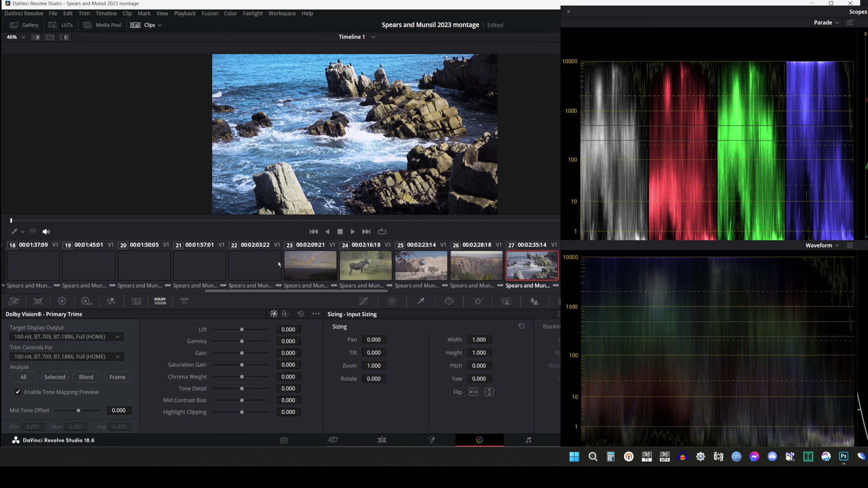
scroll(279, 264, "up", 6)
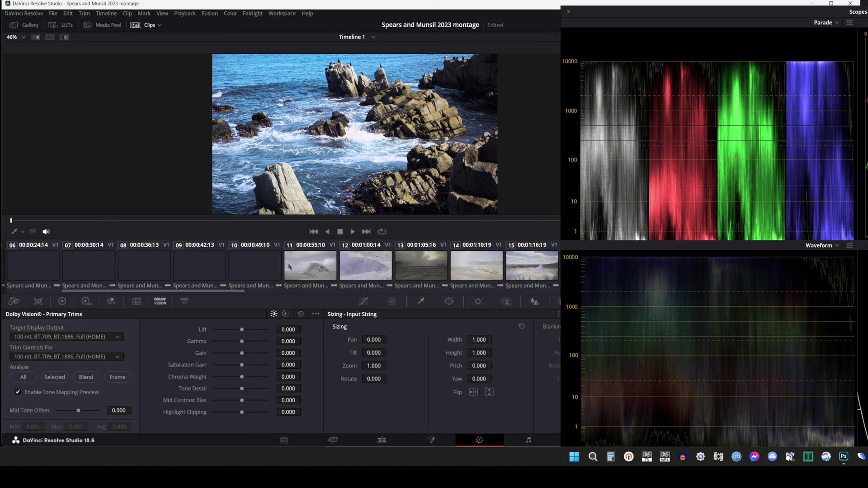
scroll(290, 267, "up", 3)
left_click(361, 270)
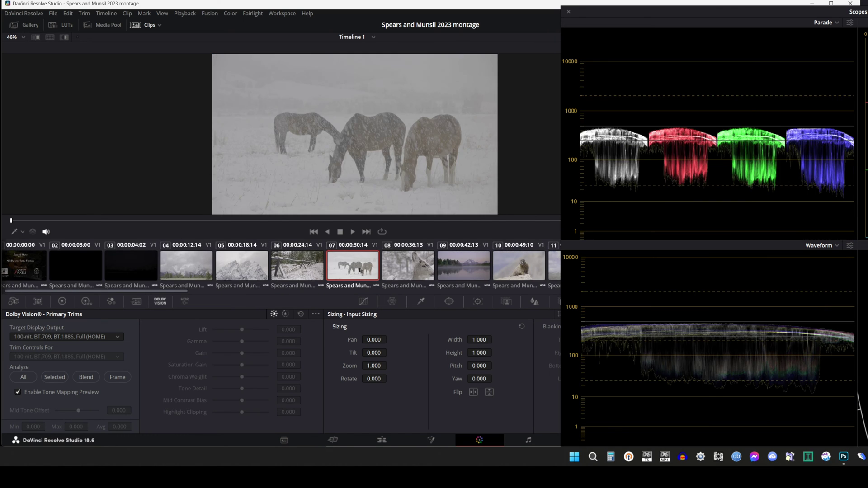
Analyze the snowy horses clip and trim it to Lift -0.035, Gamma 0.461, Gain -0.064, Chroma Weight 0.475 and Highlight Clipping 0.002
left_click(59, 379)
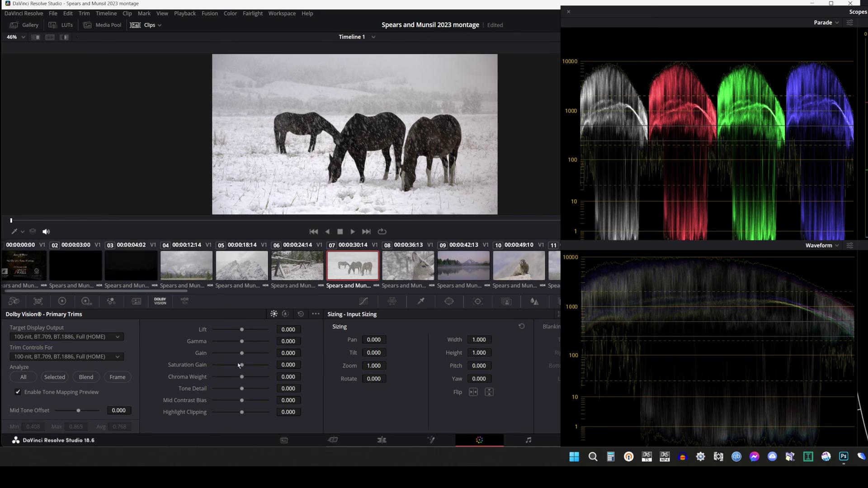
mouse_move(242, 342)
left_mouse_down()
mouse_move(253, 343)
mouse_move(241, 355)
mouse_move(241, 333)
left_mouse_up()
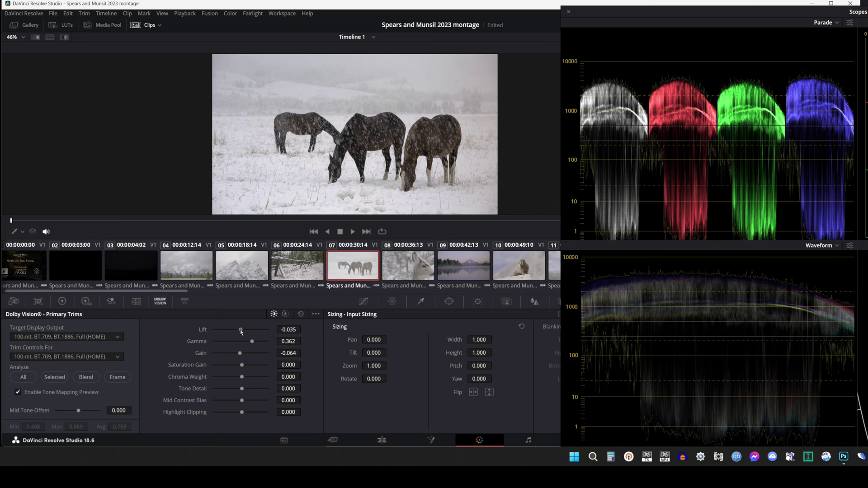
left_click_drag(252, 344, 256, 344)
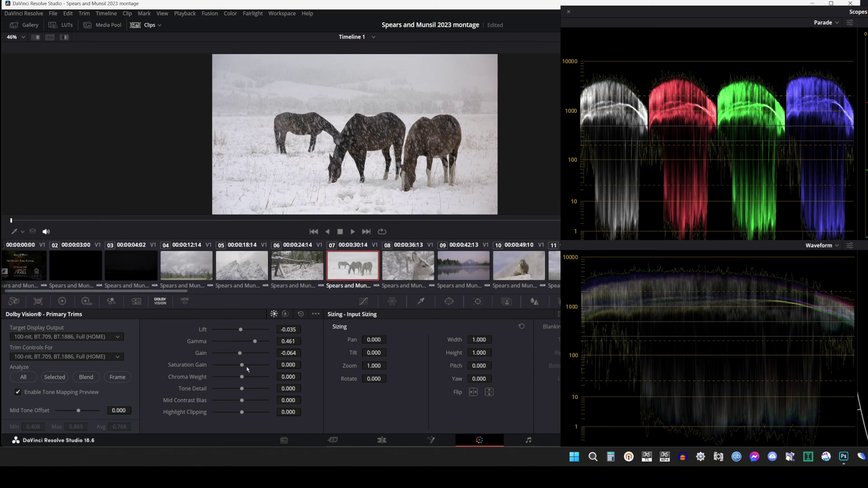
left_click_drag(242, 376, 256, 379)
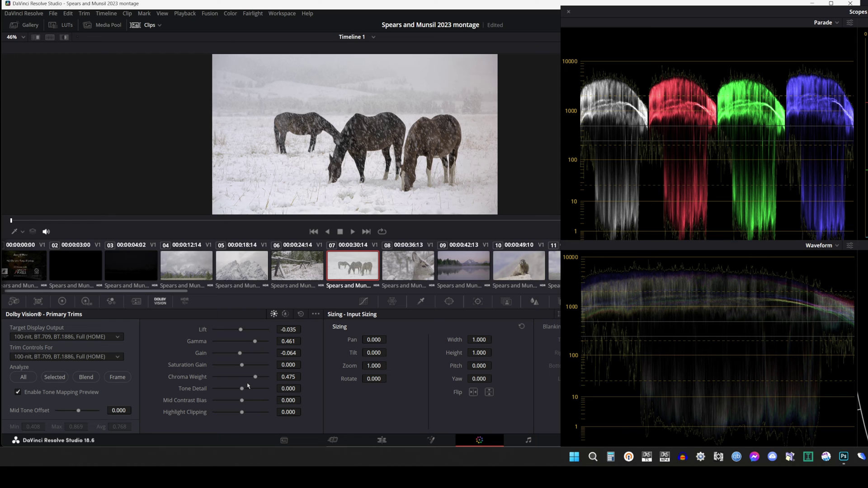
left_click_drag(288, 413, 304, 412)
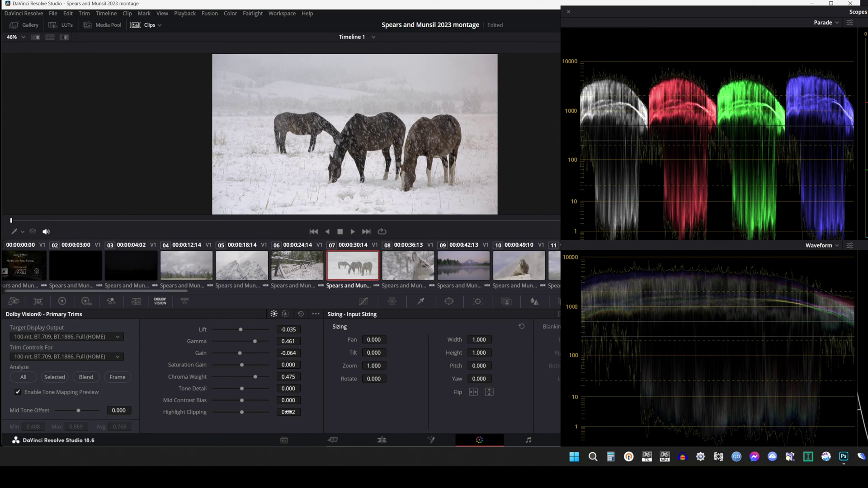
Bypass the trims on the horses clip to compare the untrimmed image, and turn the bypass back off
left_click(316, 313)
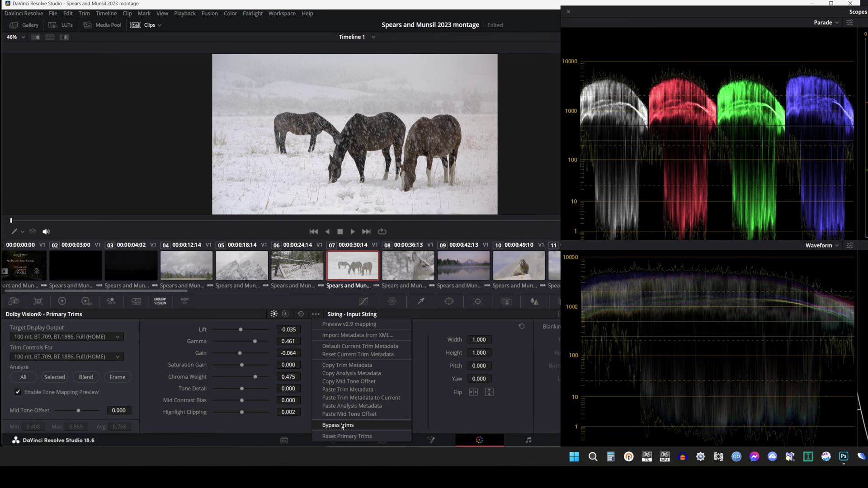
left_click(343, 426)
left_click(315, 314)
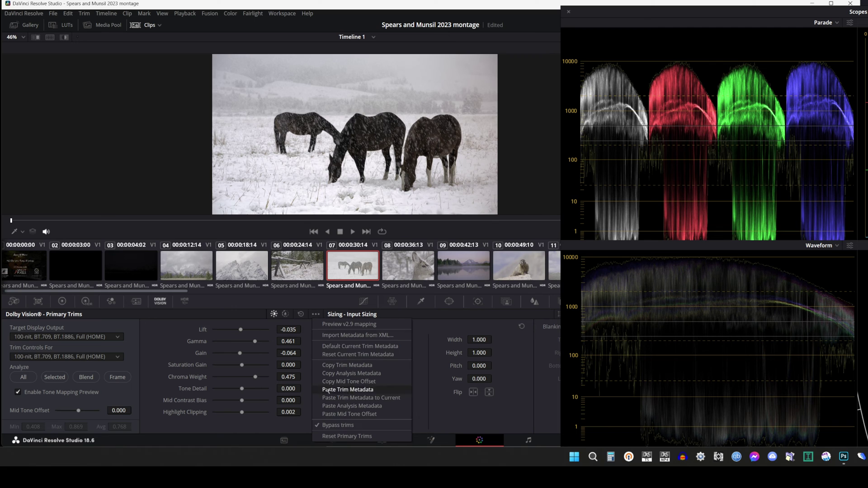
left_click(340, 426)
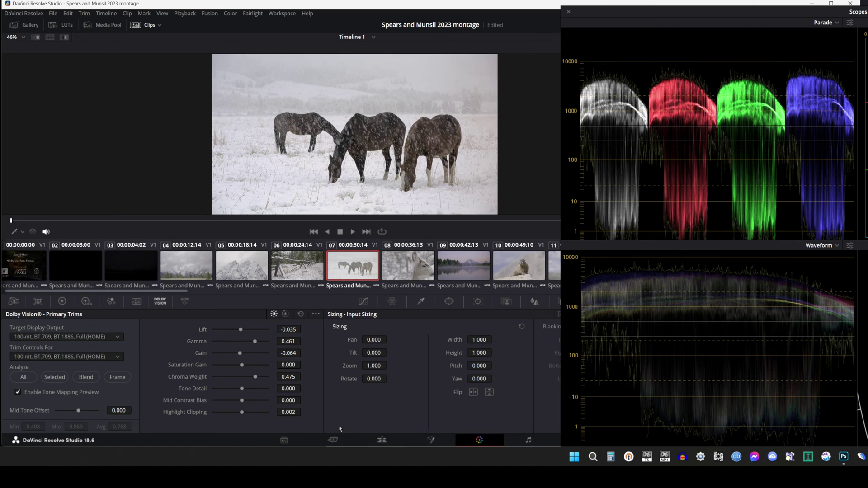
Paste trim metadata onto the horses clip to return its primary trims to zero
right_click(346, 274)
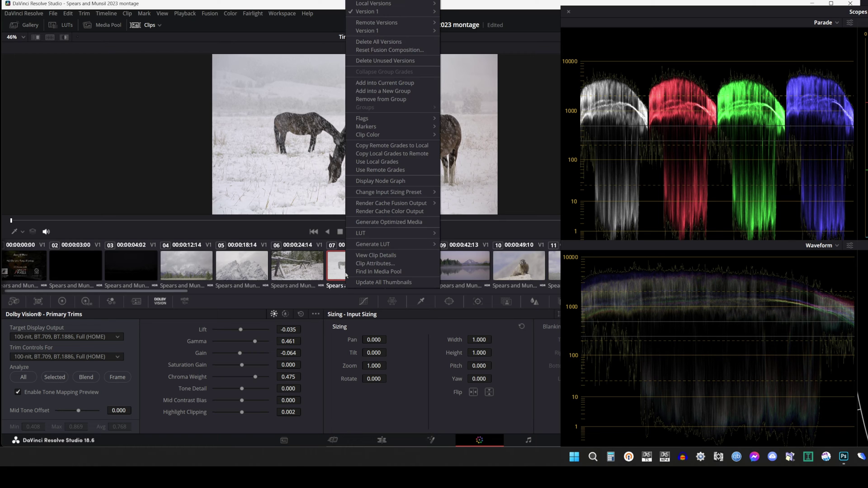
left_click(315, 314)
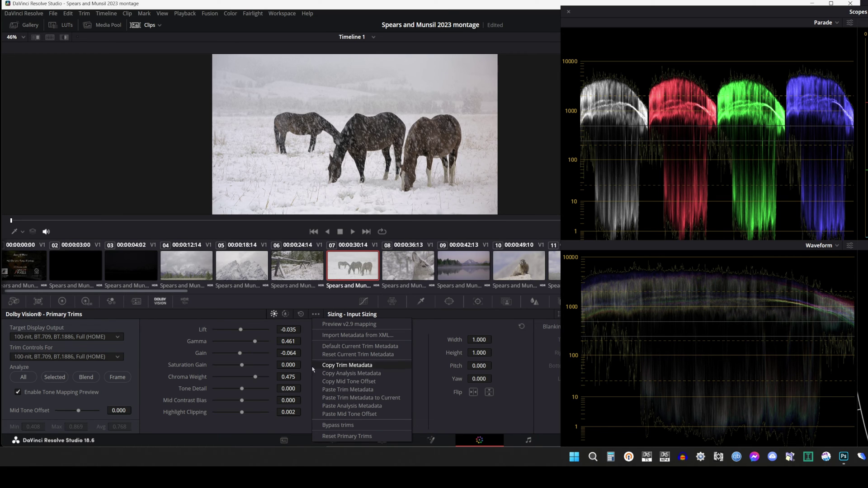
left_click(352, 390)
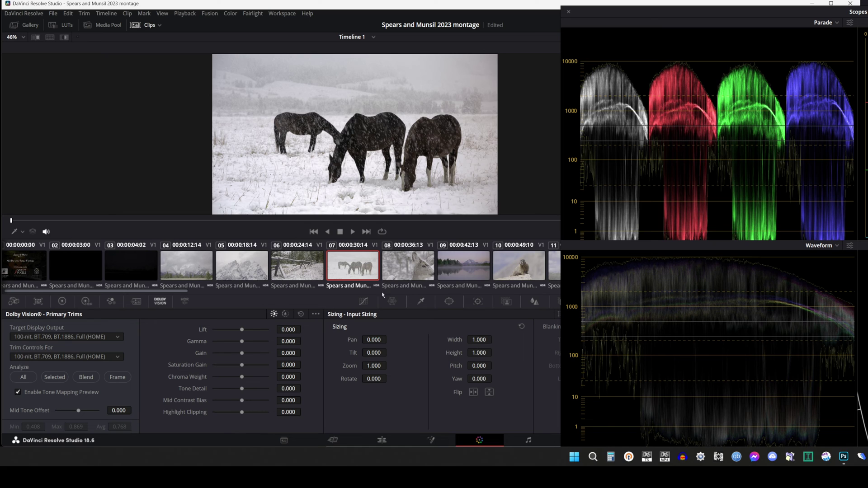
Switch the target display output and trim controls to 600-nit, P3, D65, ST.2084, Full (HOME) and reanalyze the horses clip
left_click(102, 358)
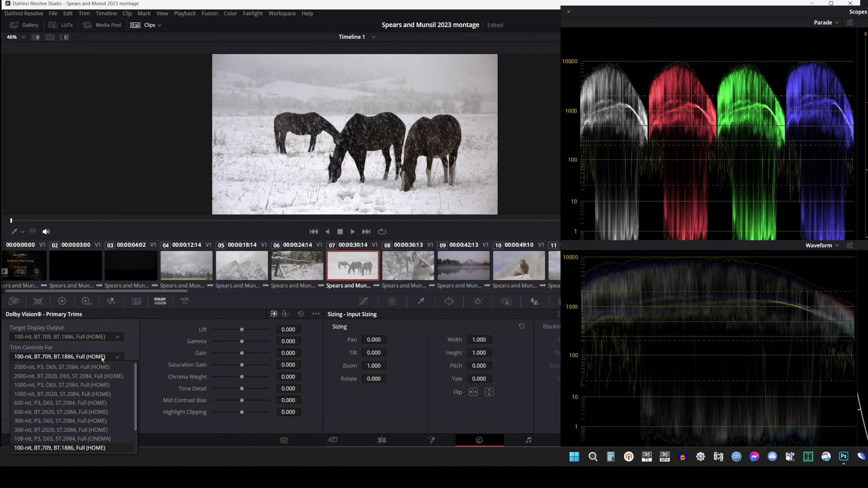
left_click(82, 402)
left_click(77, 337)
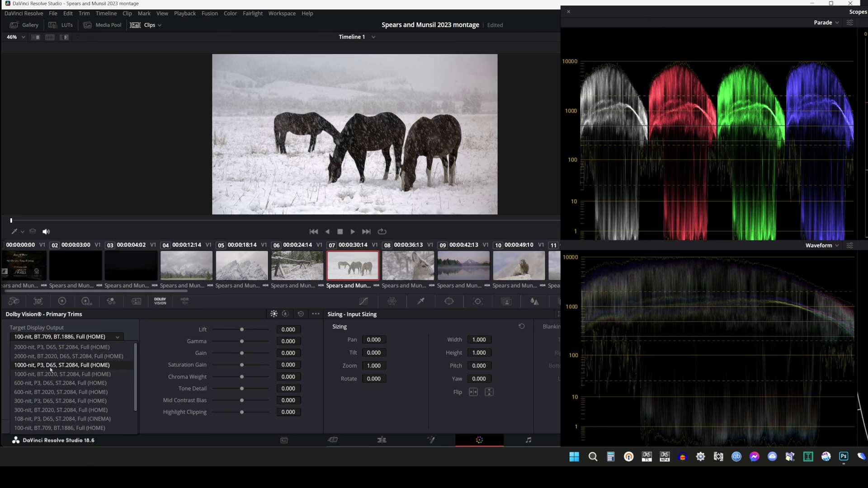
left_click(51, 383)
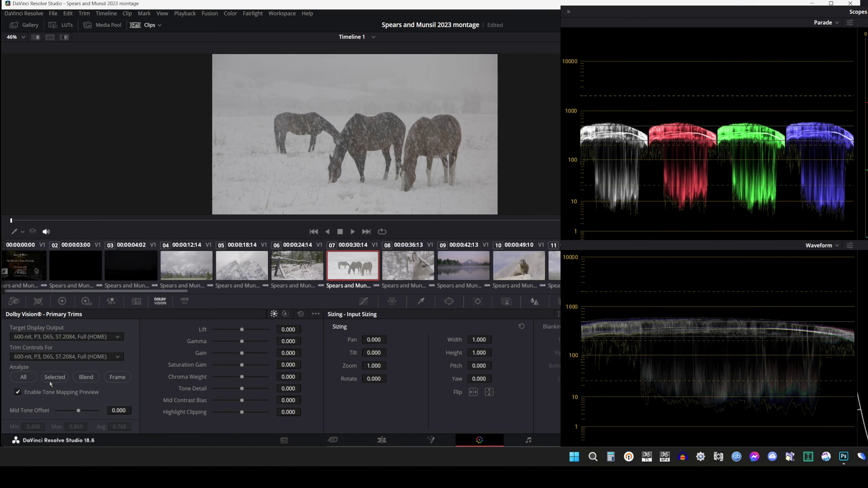
left_click(53, 379)
Try a Lift change and Gamma at -0.730 for the 600-nit target on the horses clip, and reset the primary trims
left_click_drag(242, 330, 221, 341)
double_click(215, 332)
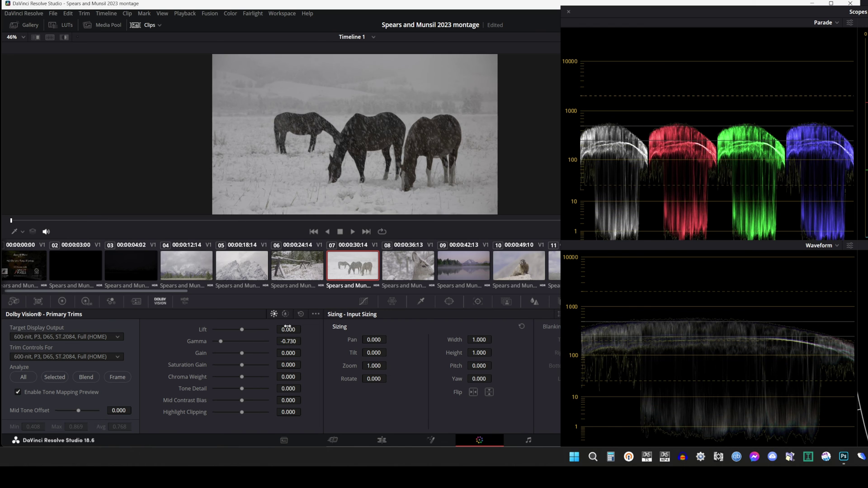
left_click(300, 314)
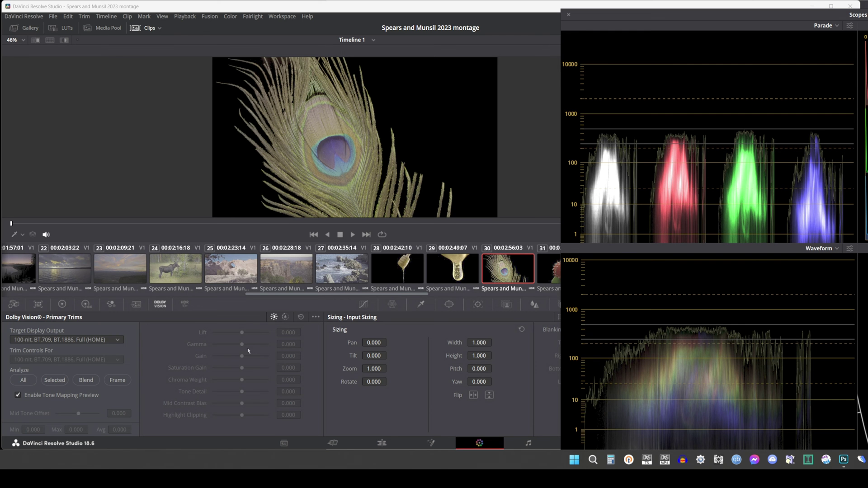
Run the selected-clip Dolby Vision analysis on peacock feather clip 30 and show its secondary trims
left_click(52, 380)
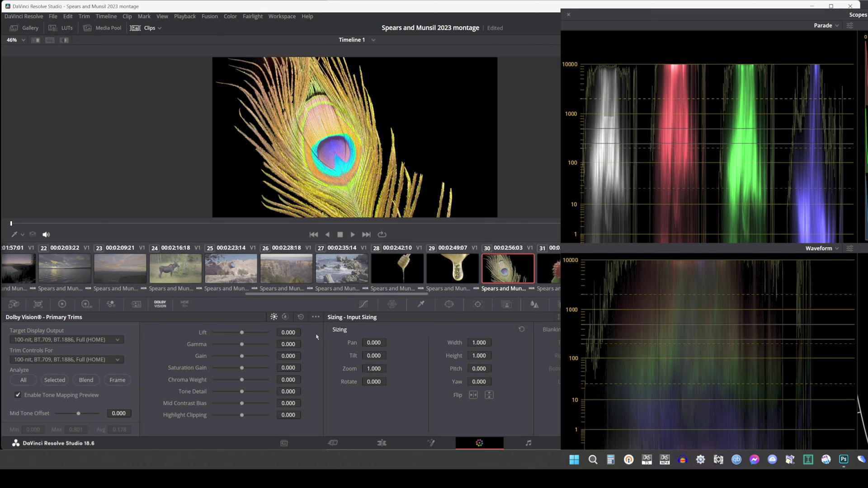
left_click(285, 317)
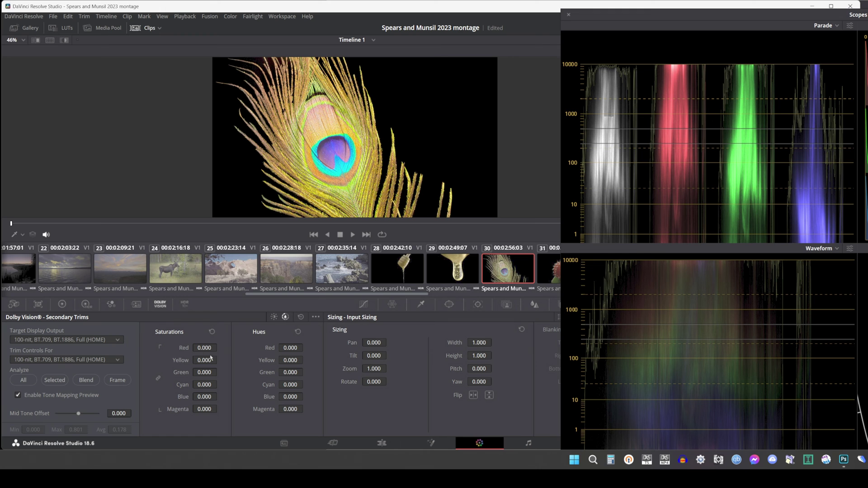
Try Red saturation at 0.815, Yellow at 0.641 and a Cyan change on the feather clip, resetting the saturations after each
left_click_drag(219, 347, 219, 347)
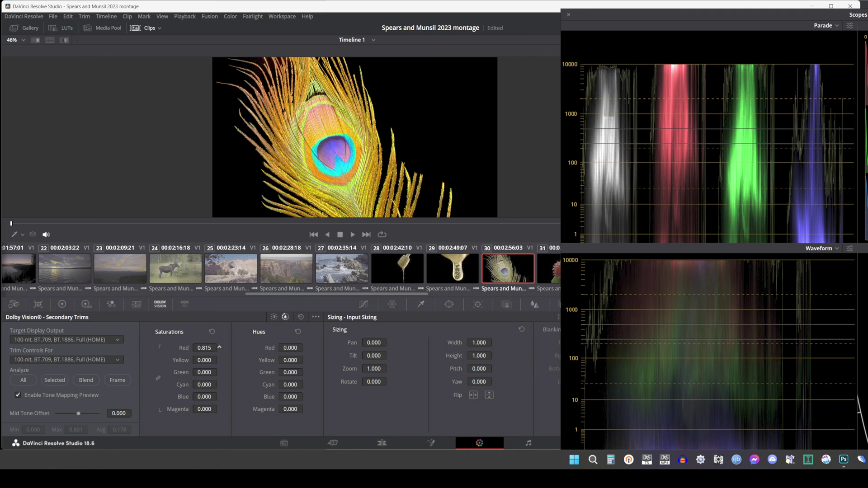
left_click(211, 334)
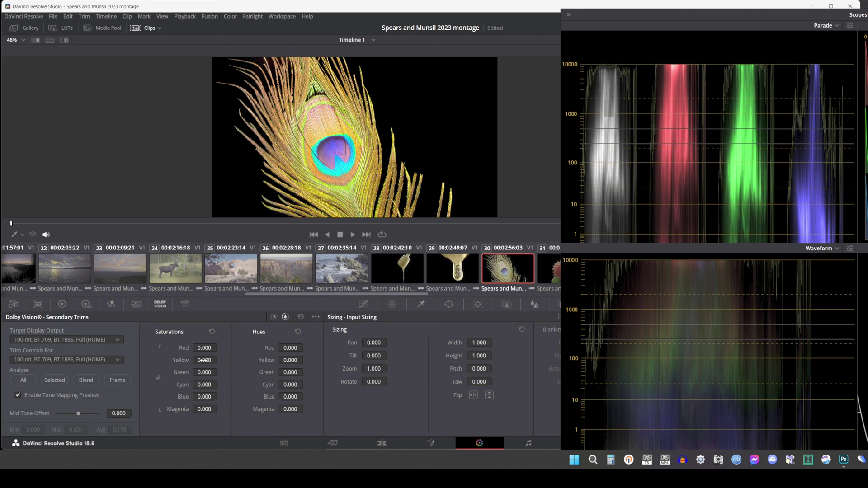
left_click_drag(219, 360, 219, 360)
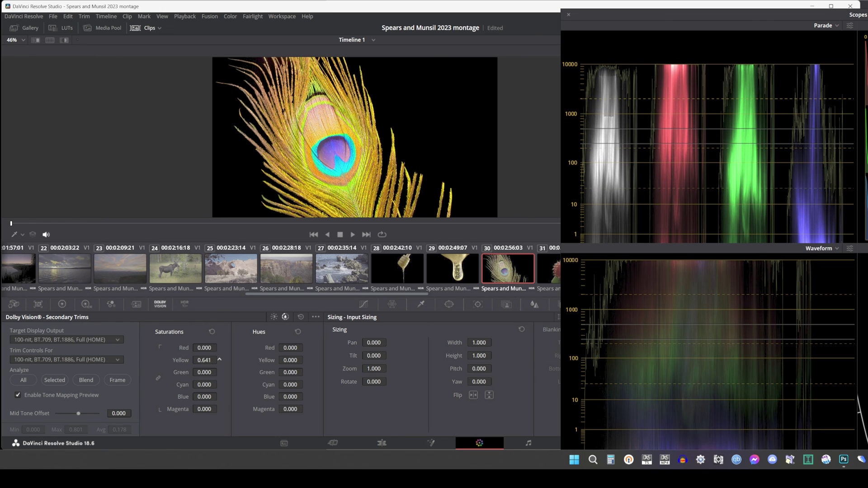
left_click(212, 331)
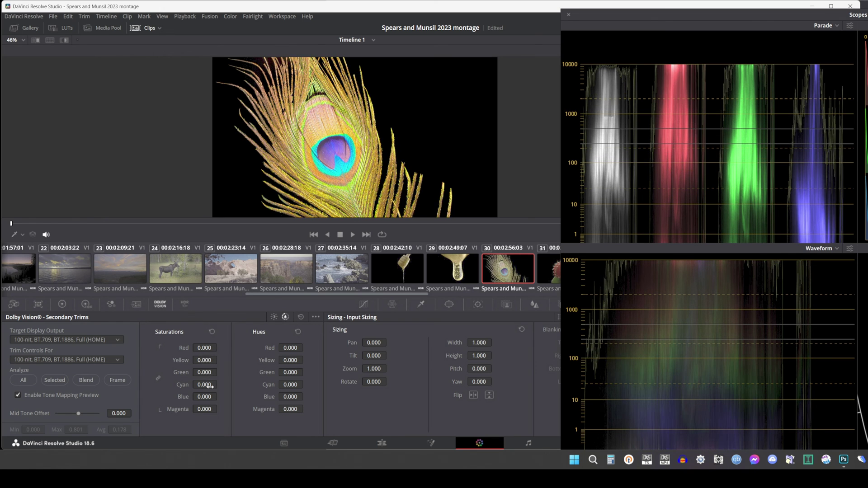
left_click_drag(209, 385, 322, 325)
left_click(212, 333)
Try Red hue at -0.411 and 0.332 and Yellow hue at -0.182 on the feather clip, and reset the secondary trims
left_click_drag(290, 347, 305, 347)
scroll(305, 347, "down", 5)
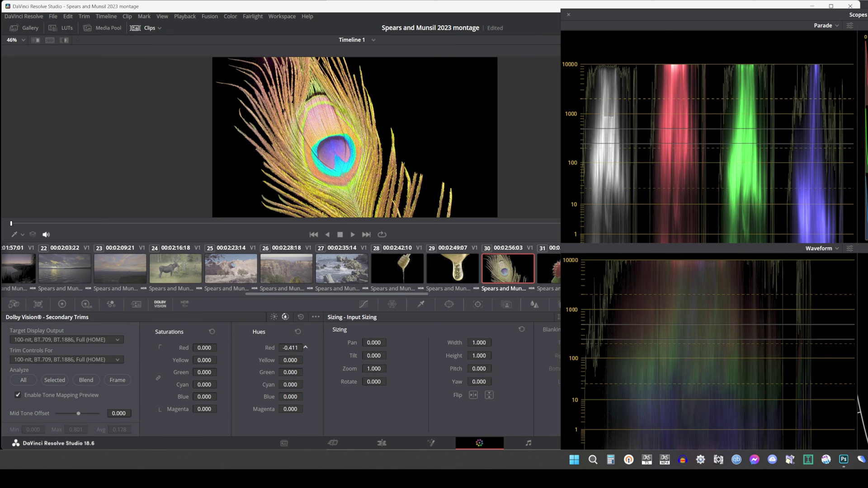
scroll(305, 348, "up", 8)
scroll(305, 360, "down", 3)
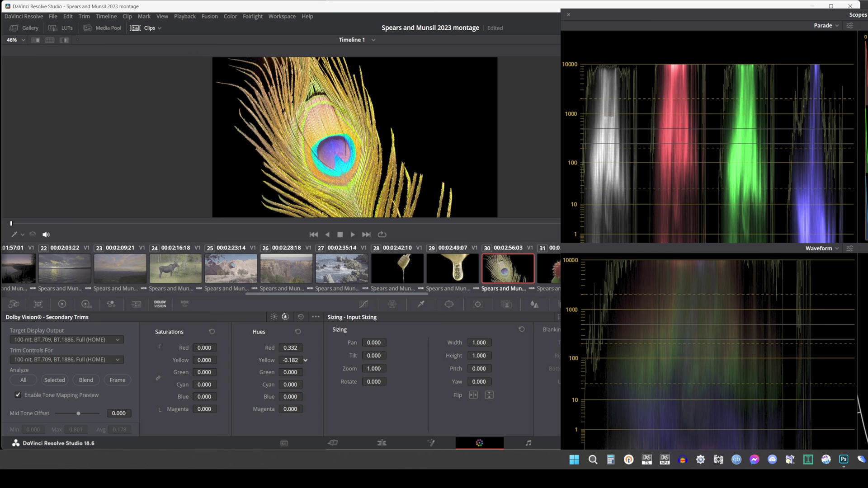
scroll(305, 361, "up", 2)
left_click(300, 317)
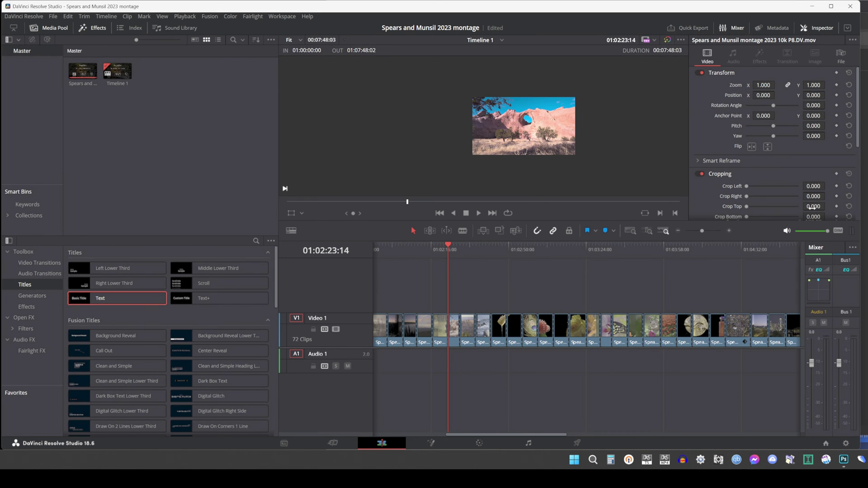
Letterbox the rock arch clip at 01:02:23:14 by cropping 280 from both its upper and lower edges
left_click(812, 206)
type("280")
key("Return")
left_click(814, 217)
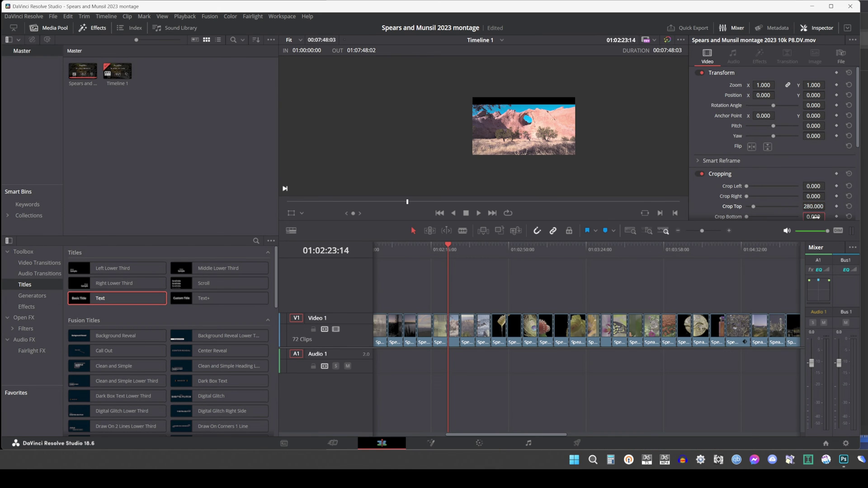
type("280")
key("Return")
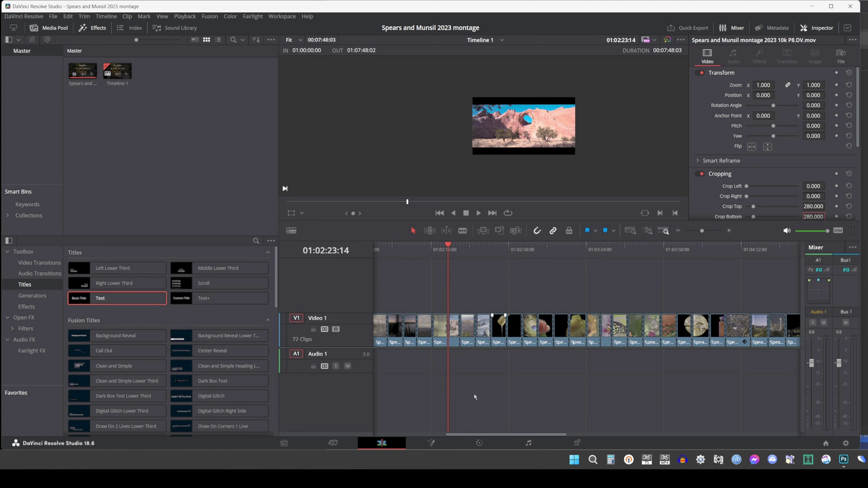
Try primary trim Lift at -1.000 on the letterboxed rock arch clip 25 on the Color page, and reset the trims
left_click(480, 444)
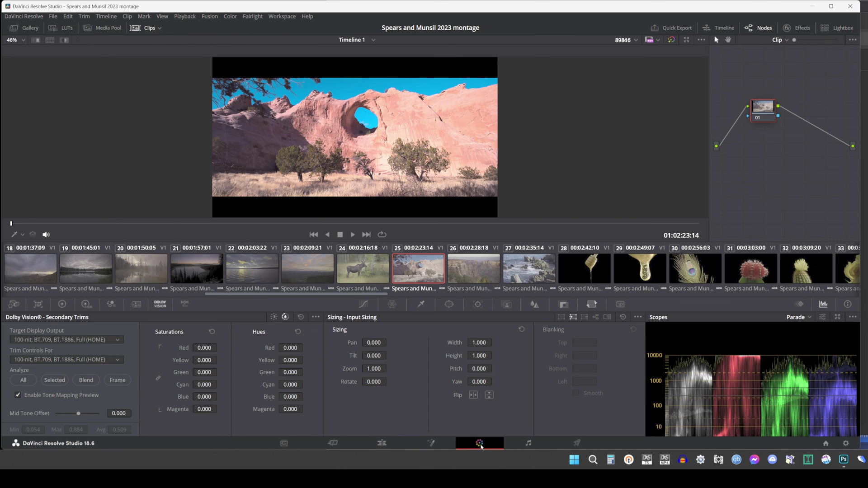
left_click(274, 317)
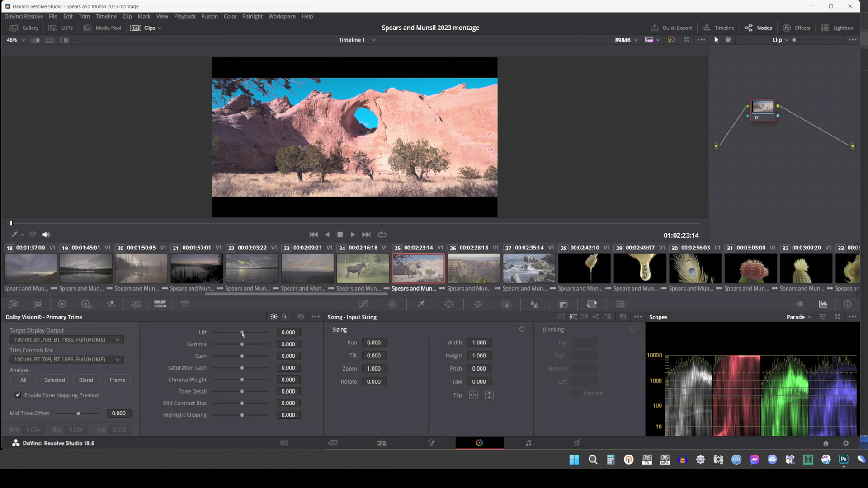
left_click_drag(242, 343, 213, 338)
left_click(301, 317)
left_click(300, 317)
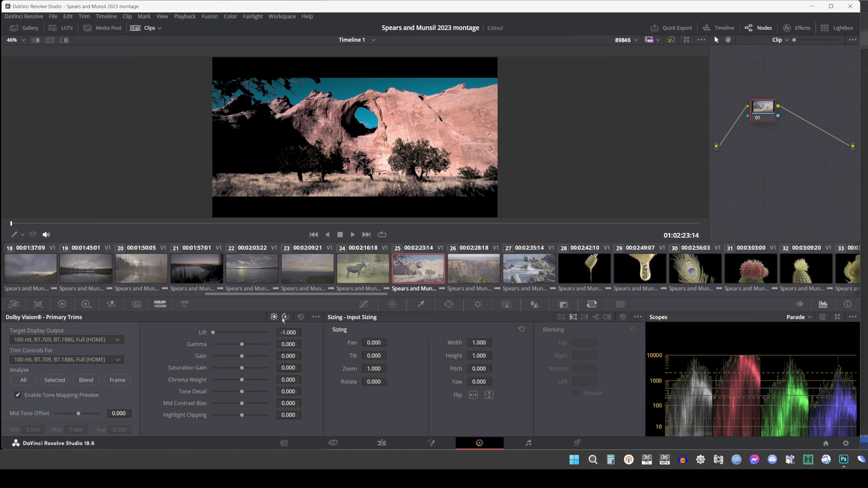
left_click(302, 318)
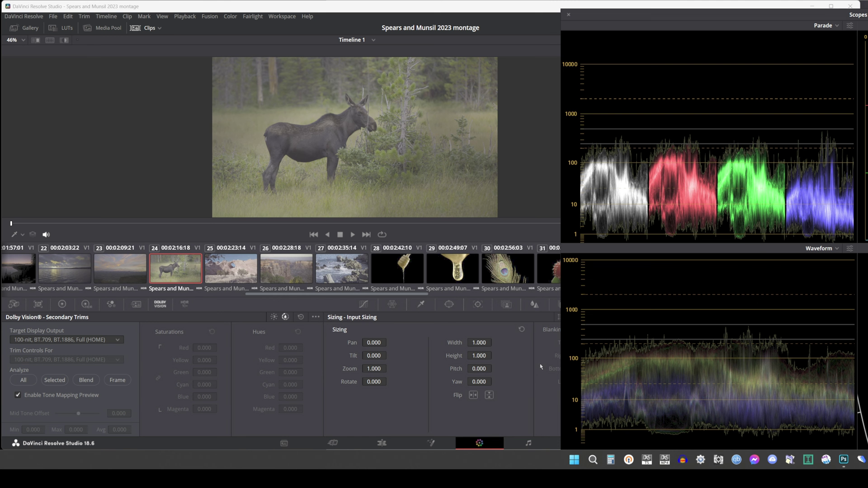
Analyze moose clip 24 for Dolby Vision and set its Mid Tone Offset to 0.315
left_click(59, 383)
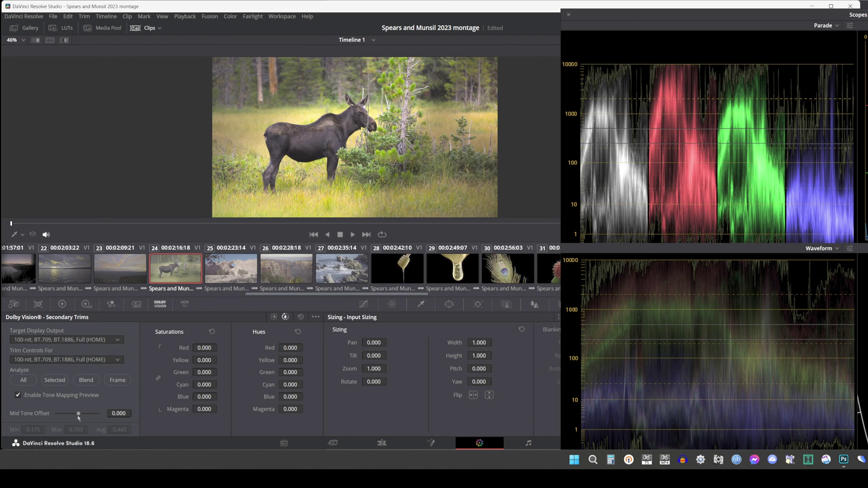
mouse_move(79, 418)
left_mouse_down()
mouse_move(94, 418)
mouse_move(59, 418)
mouse_move(95, 418)
mouse_move(70, 418)
mouse_move(86, 420)
left_mouse_up()
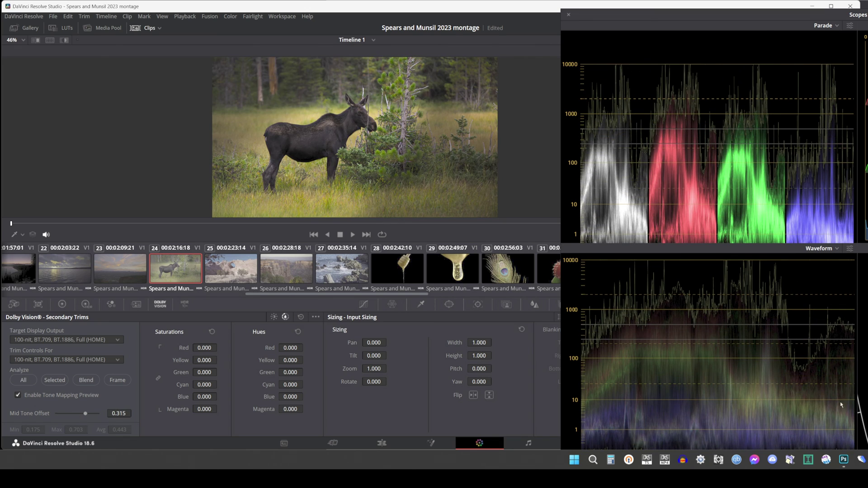